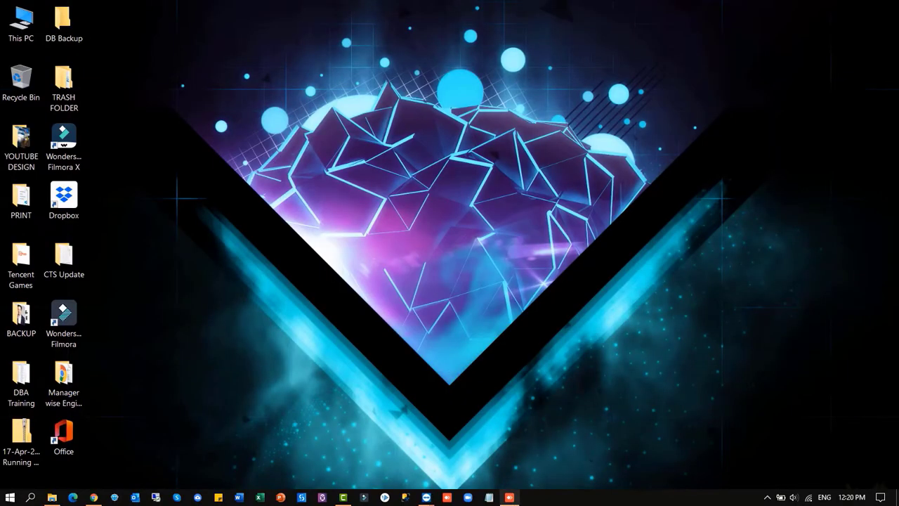
Show the local AnyDesk window beside the remote PC's session window.
{"action": "left_click", "coordinate": [509, 498]}
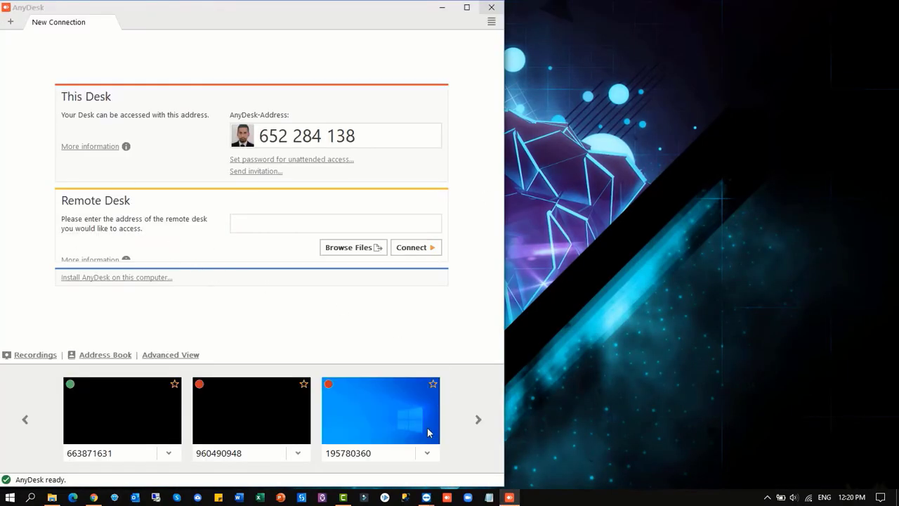
{"action": "mouse_move", "coordinate": [426, 497]}
{"action": "left_click", "coordinate": [459, 451]}
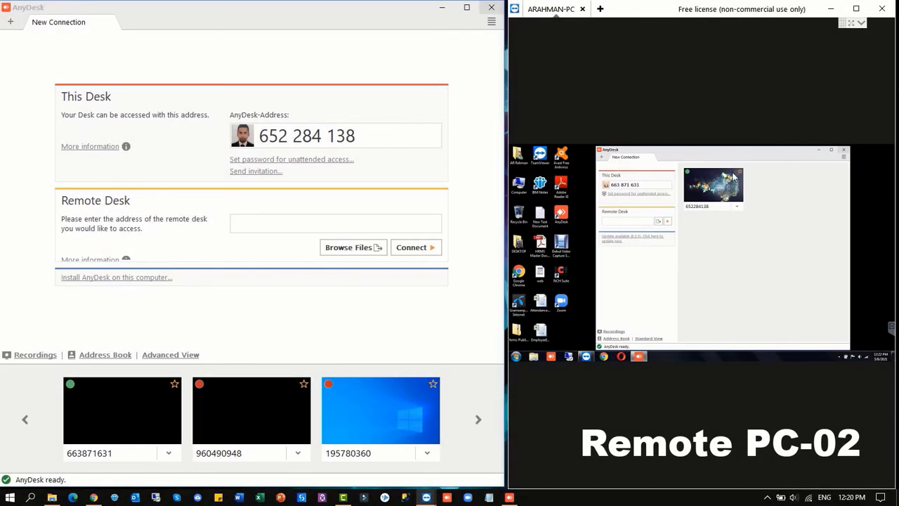
Open AnyDesk's Security settings and bring the Access Control List into view.
{"action": "left_click", "coordinate": [492, 23]}
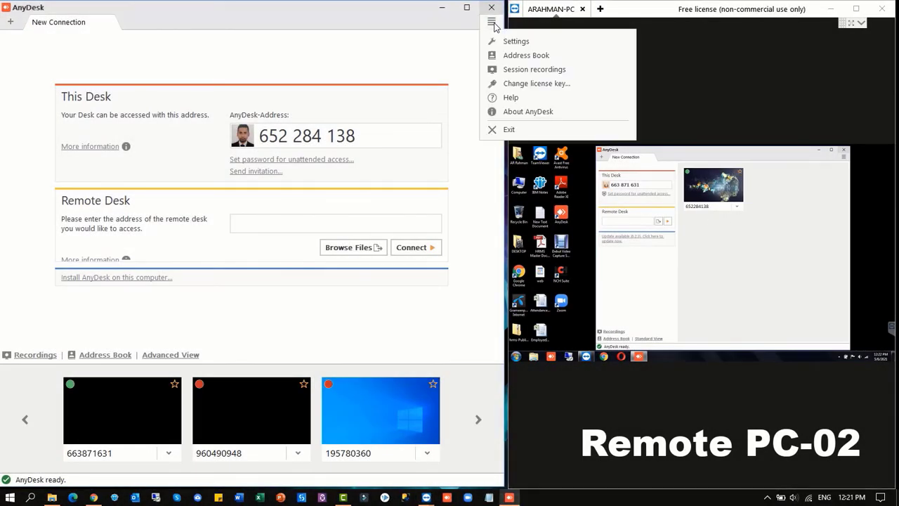
{"action": "left_click", "coordinate": [555, 45]}
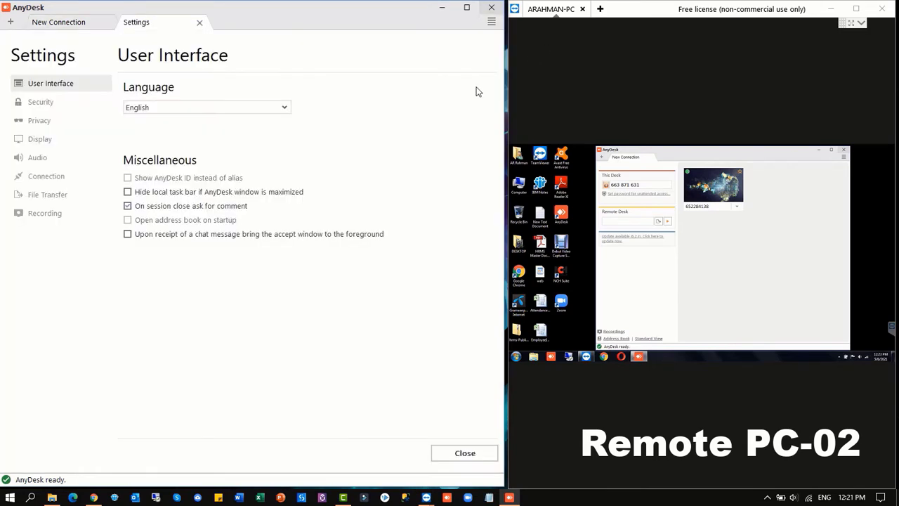
{"action": "left_click", "coordinate": [44, 106]}
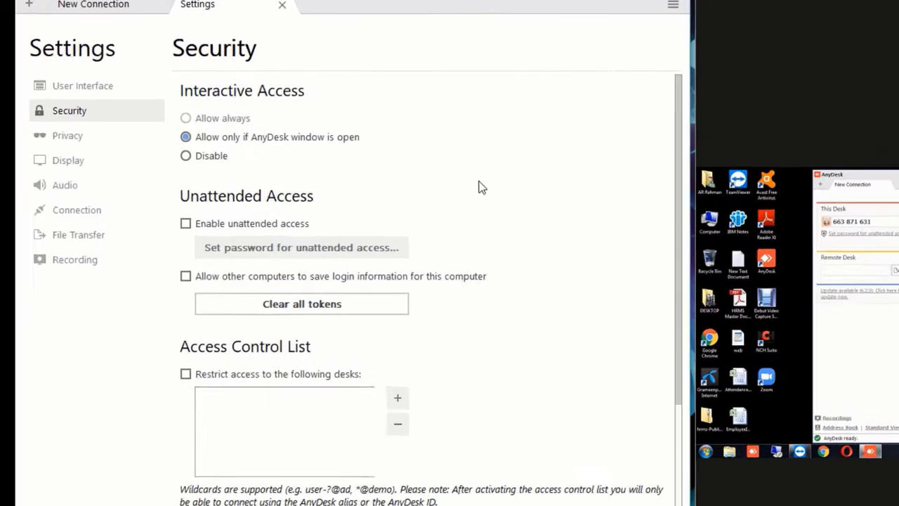
{"action": "scroll", "coordinate": [344, 158], "scroll_direction": "down", "scroll_amount": 4}
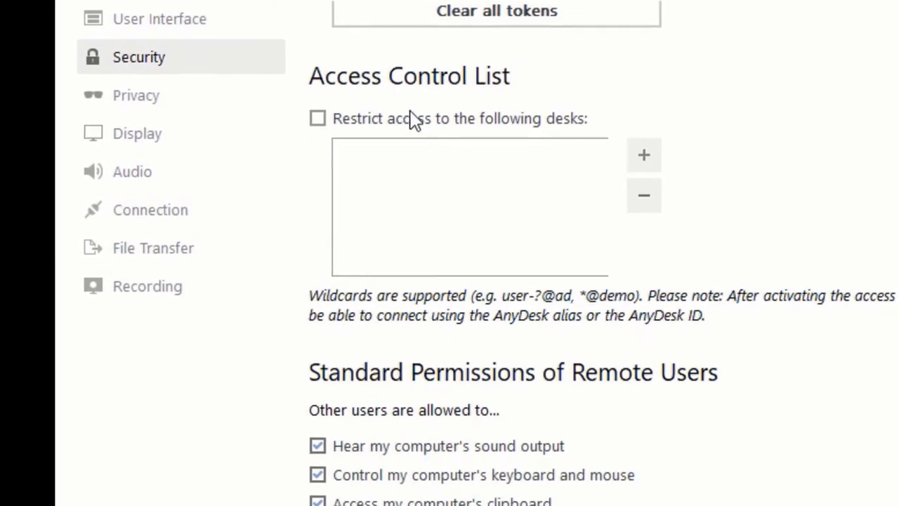
{"action": "scroll", "coordinate": [413, 99], "scroll_direction": "up", "scroll_amount": 3}
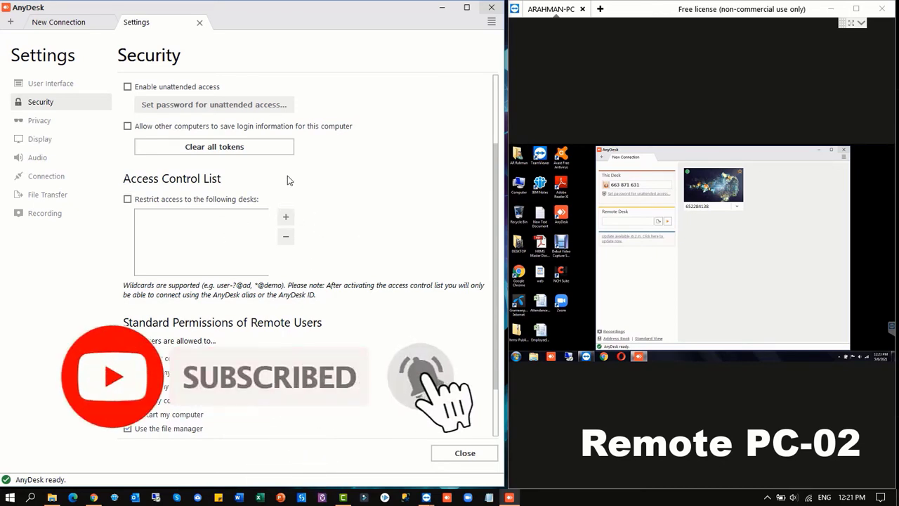
Enable 'Restrict access to the following desks' with desk ID 663871632 listed.
{"action": "left_click", "coordinate": [128, 200]}
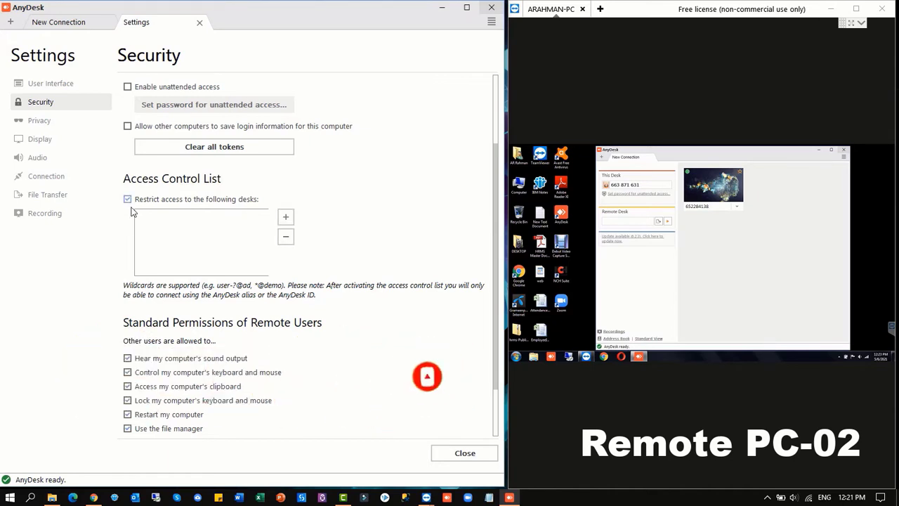
{"action": "left_click", "coordinate": [286, 218]}
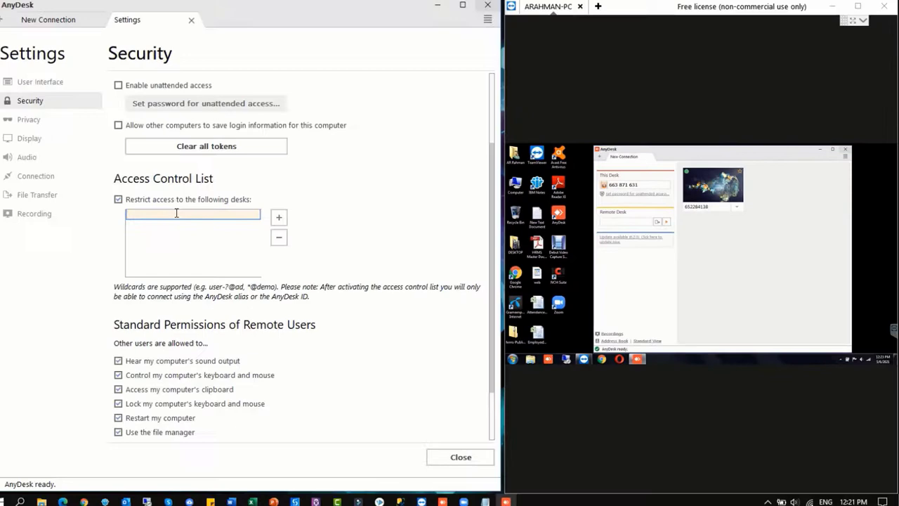
{"action": "type", "text": "66"}
{"action": "type", "text": "3"}
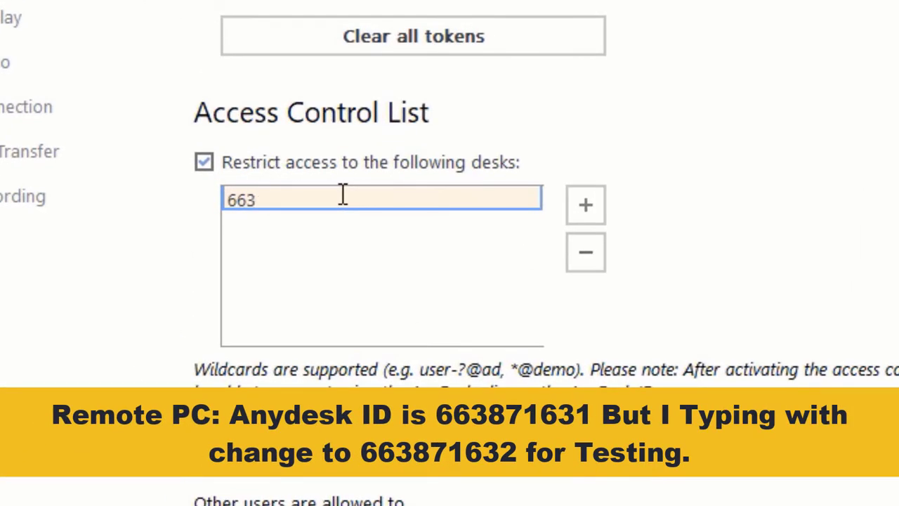
{"action": "type", "text": "871"}
{"action": "type", "text": "63"}
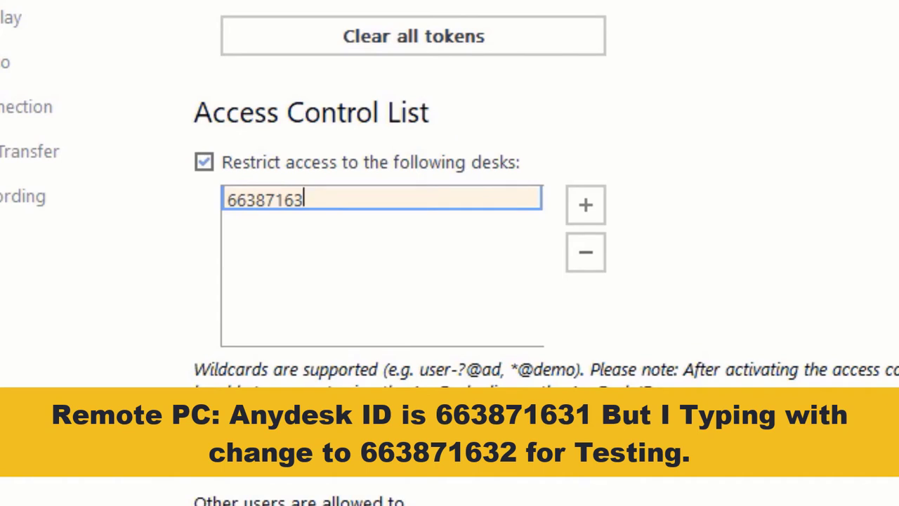
{"action": "type", "text": "2"}
{"action": "left_click", "coordinate": [486, 251]}
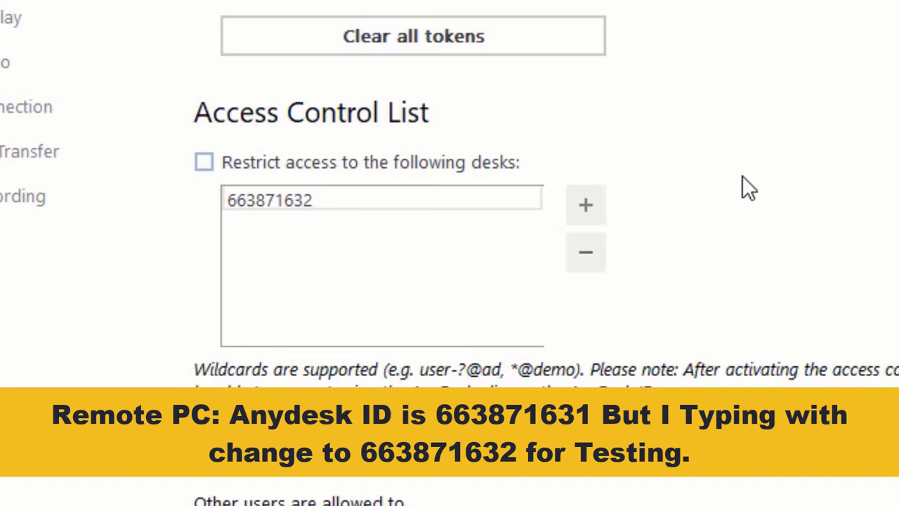
{"action": "left_click", "coordinate": [203, 162]}
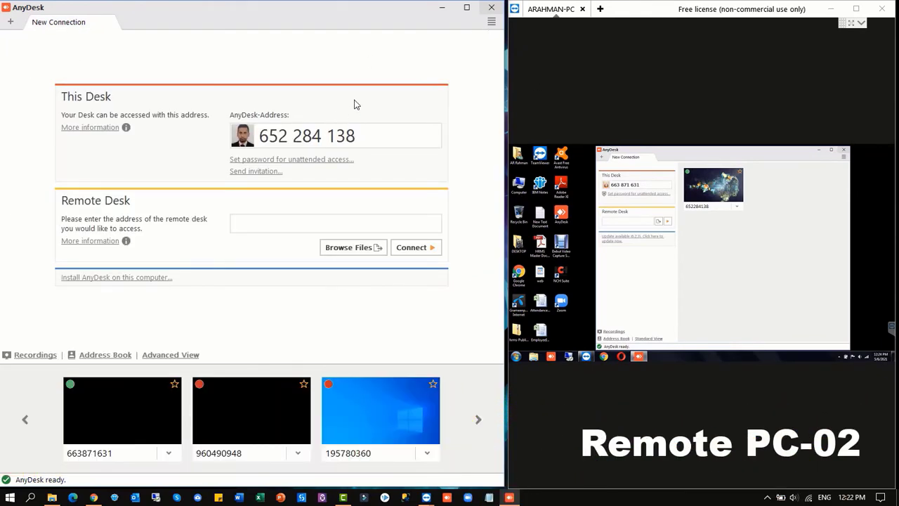
{"action": "left_click", "coordinate": [491, 22]}
{"action": "left_click", "coordinate": [503, 44]}
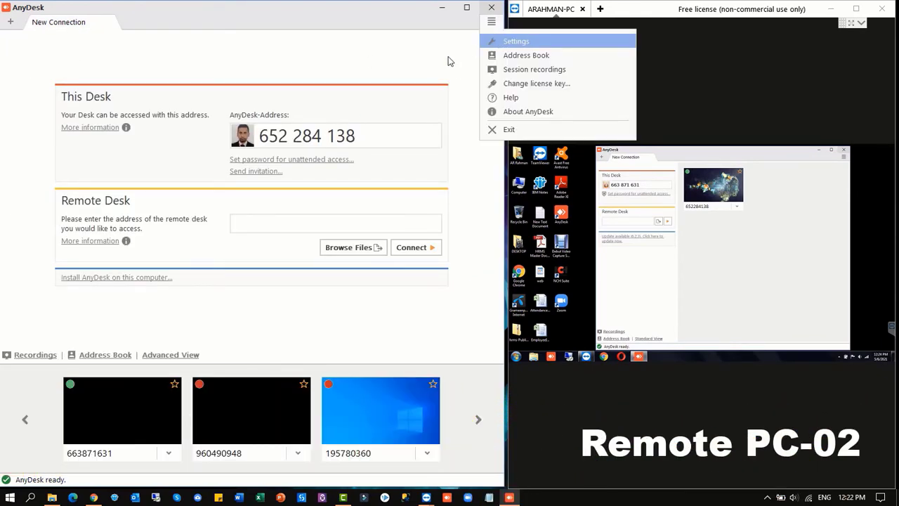
{"action": "left_click", "coordinate": [42, 103]}
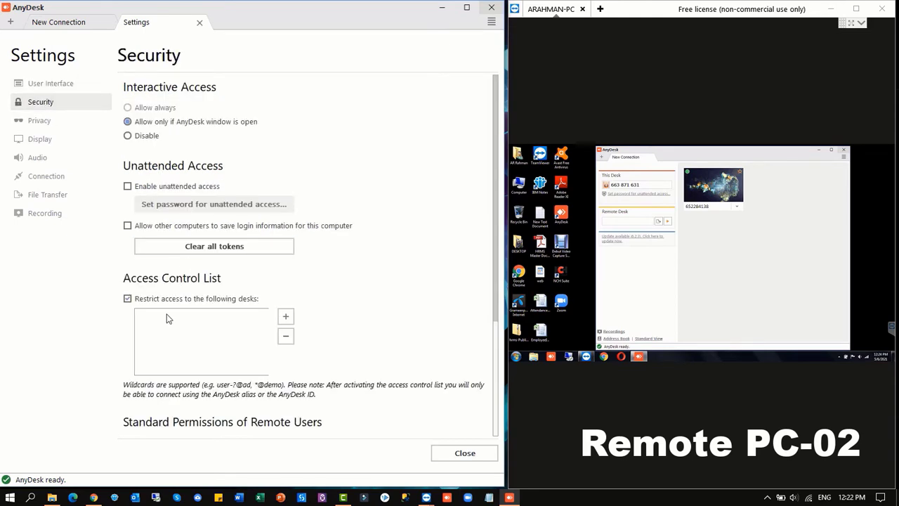
{"action": "scroll", "coordinate": [235, 305], "scroll_direction": "down", "scroll_amount": 2}
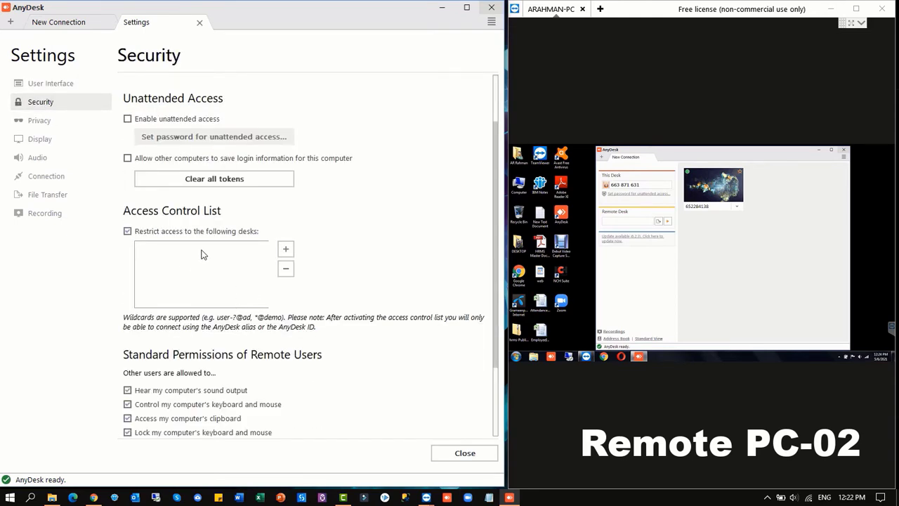
{"action": "left_click", "coordinate": [285, 250]}
{"action": "type", "text": "663"}
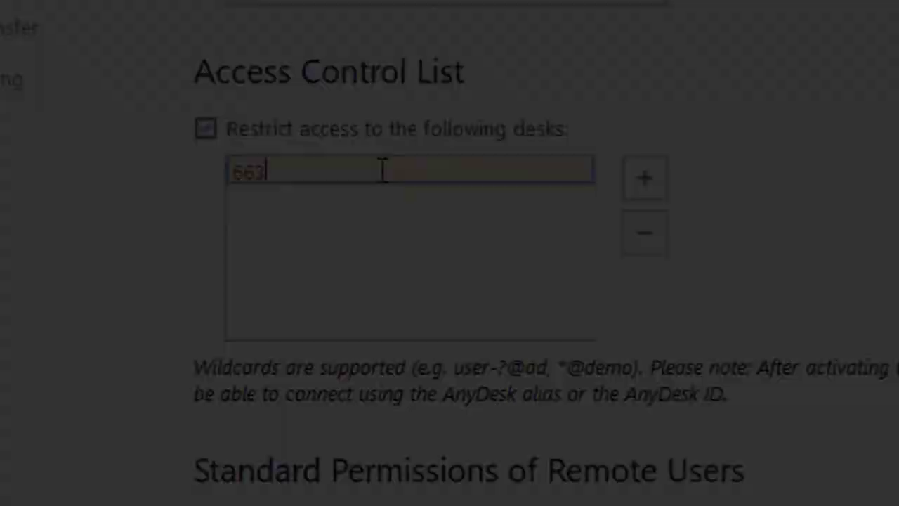
{"action": "type", "text": "8"}
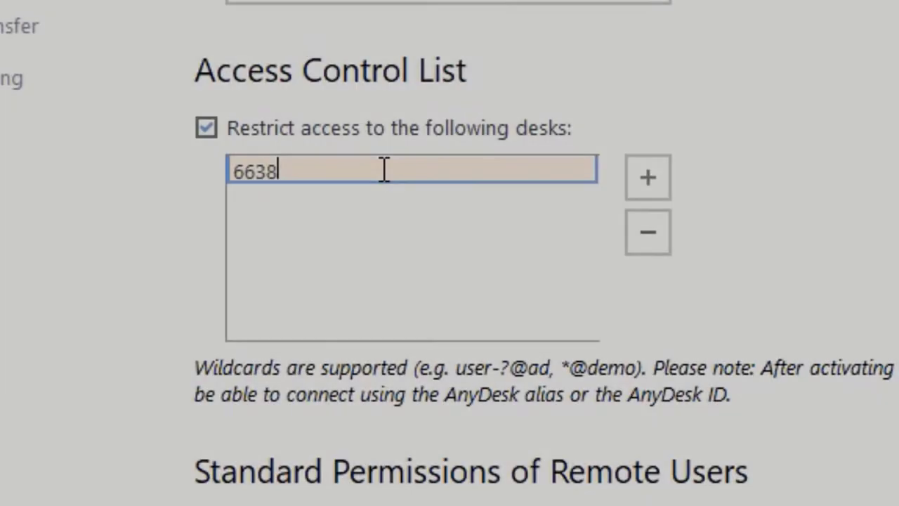
{"action": "type", "text": "71"}
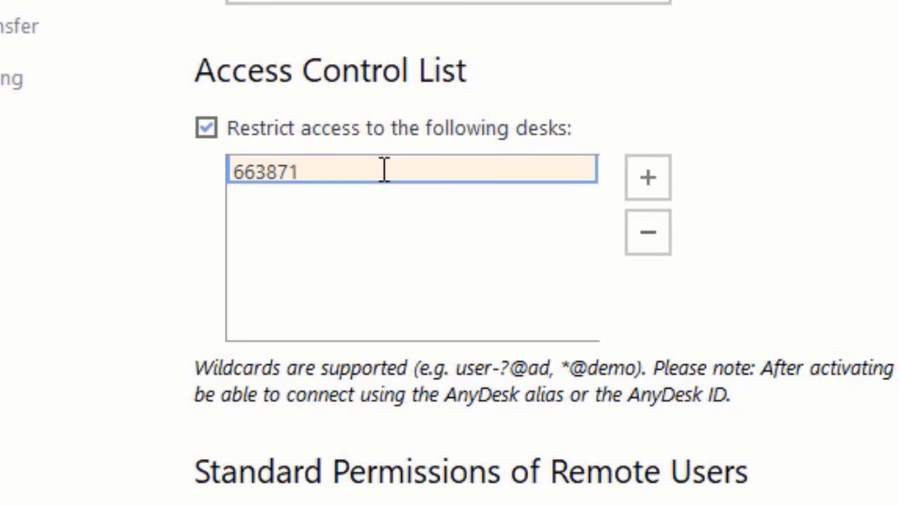
{"action": "type", "text": "632"}
{"action": "key", "text": "Return"}
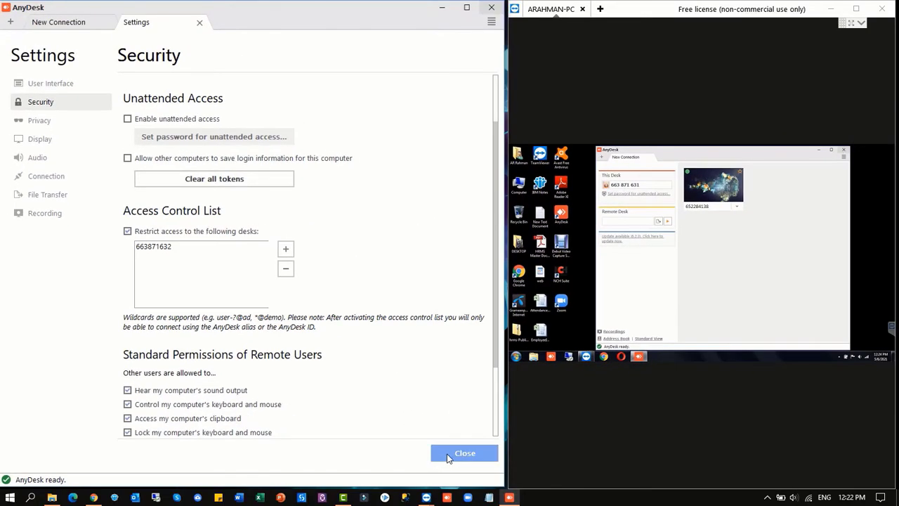
{"action": "left_click", "coordinate": [450, 455]}
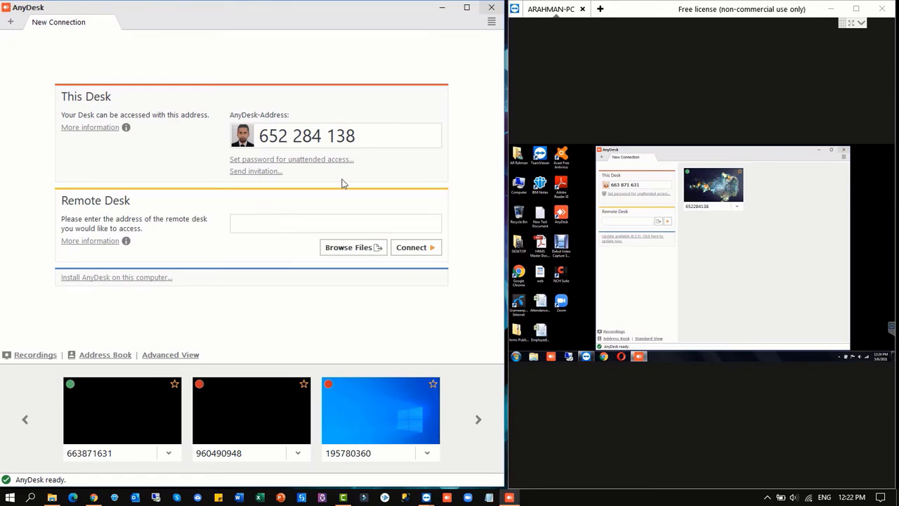
{"action": "left_click", "coordinate": [623, 221]}
{"action": "type", "text": "652"}
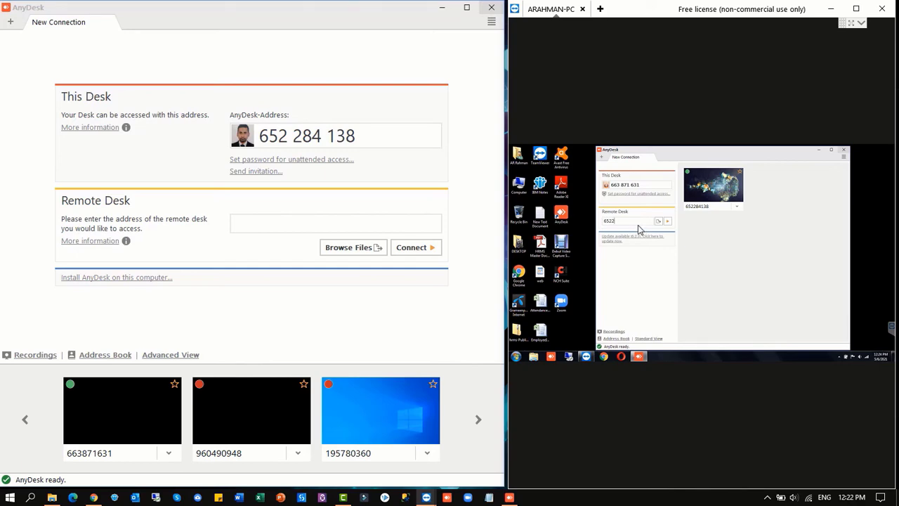
{"action": "type", "text": "284"}
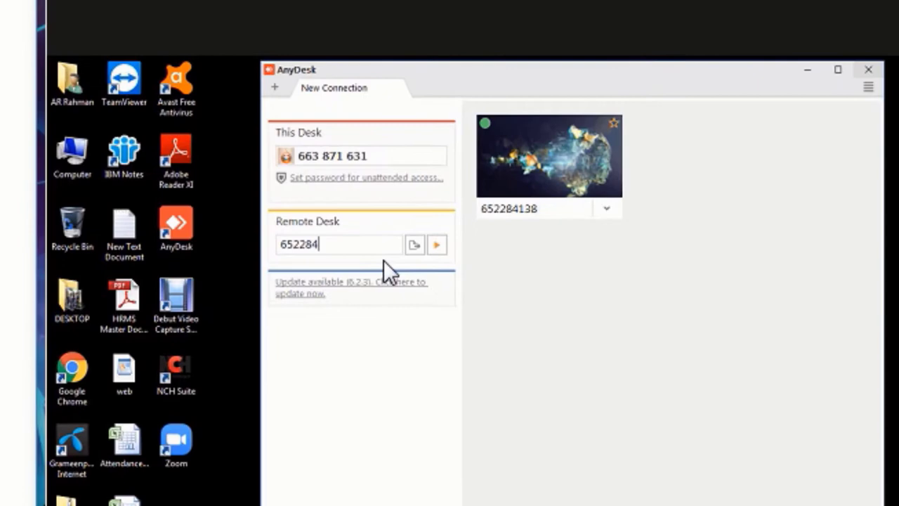
{"action": "type", "text": "13"}
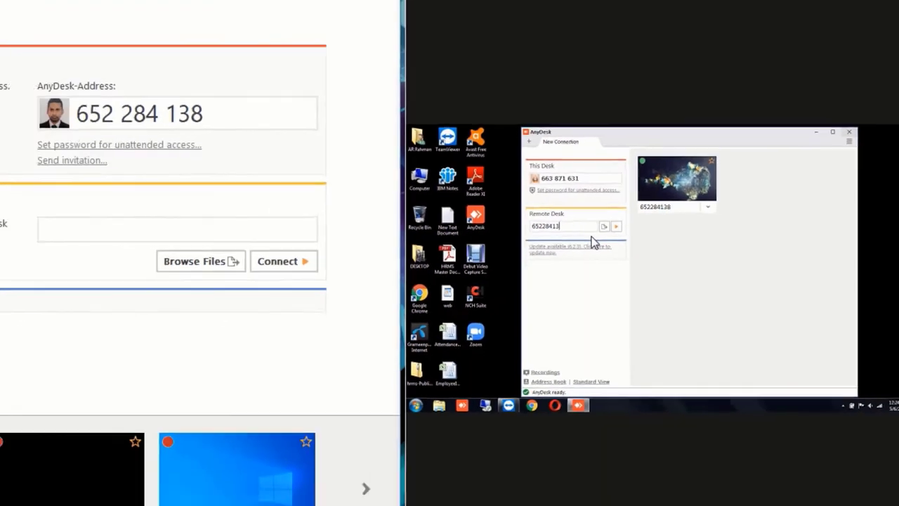
{"action": "type", "text": "8"}
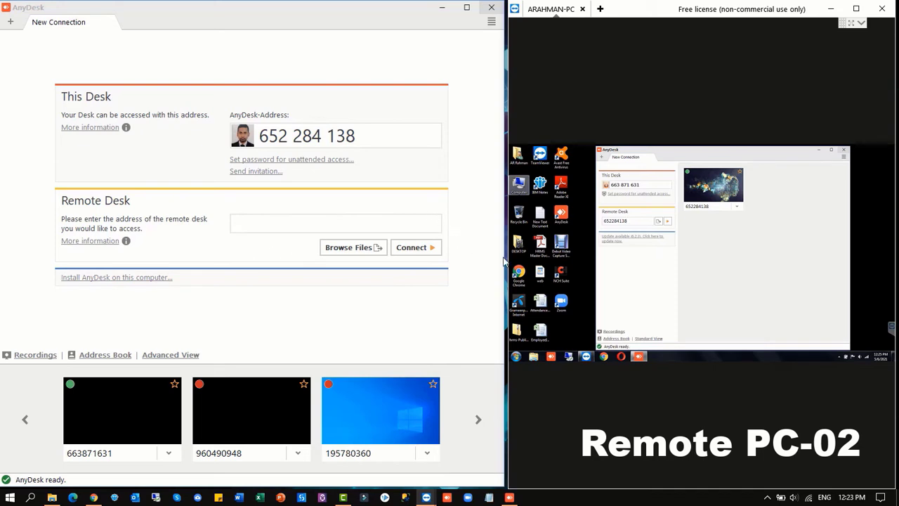
{"action": "left_click", "coordinate": [668, 223]}
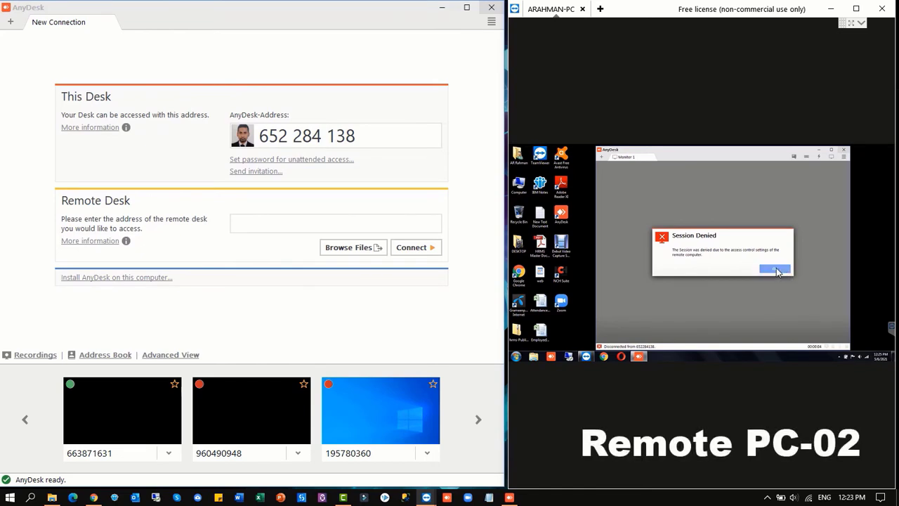
{"action": "left_click", "coordinate": [773, 269]}
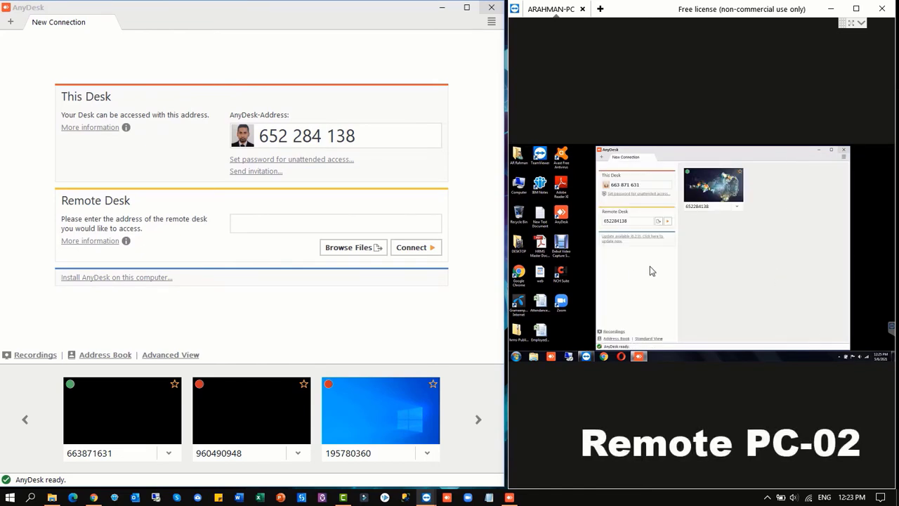
{"action": "left_click", "coordinate": [493, 23]}
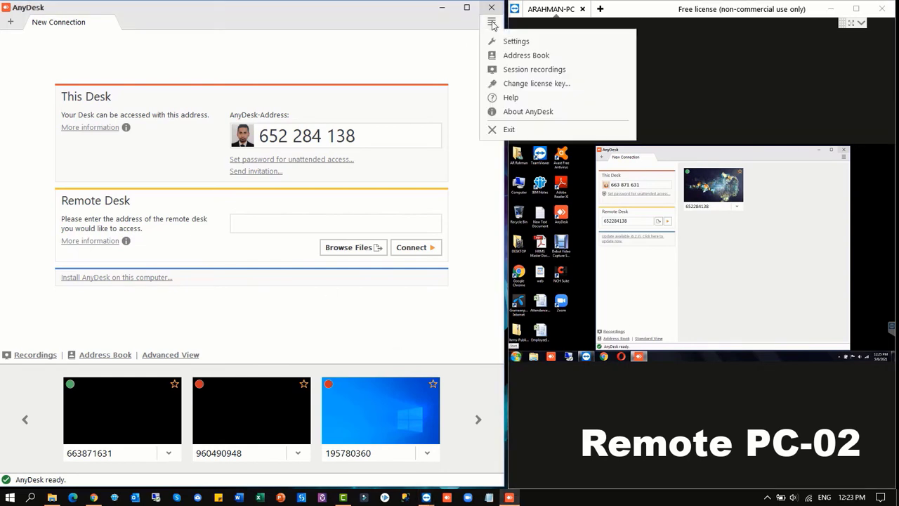
{"action": "left_click", "coordinate": [514, 42]}
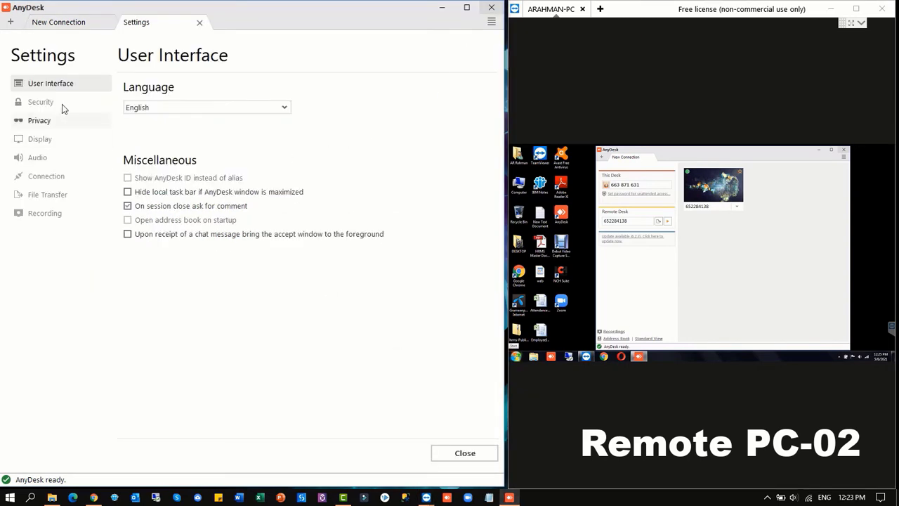
{"action": "left_click", "coordinate": [43, 103]}
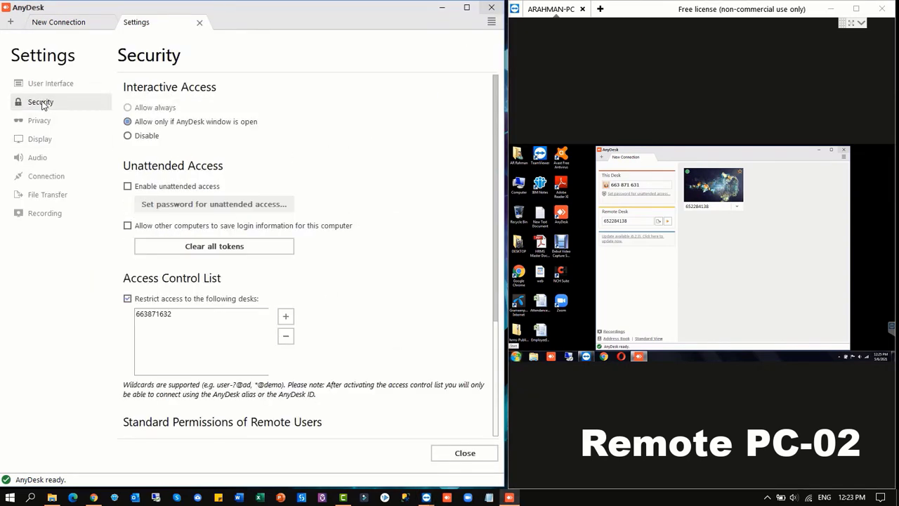
{"action": "left_click", "coordinate": [173, 319]}
{"action": "left_click", "coordinate": [169, 319]}
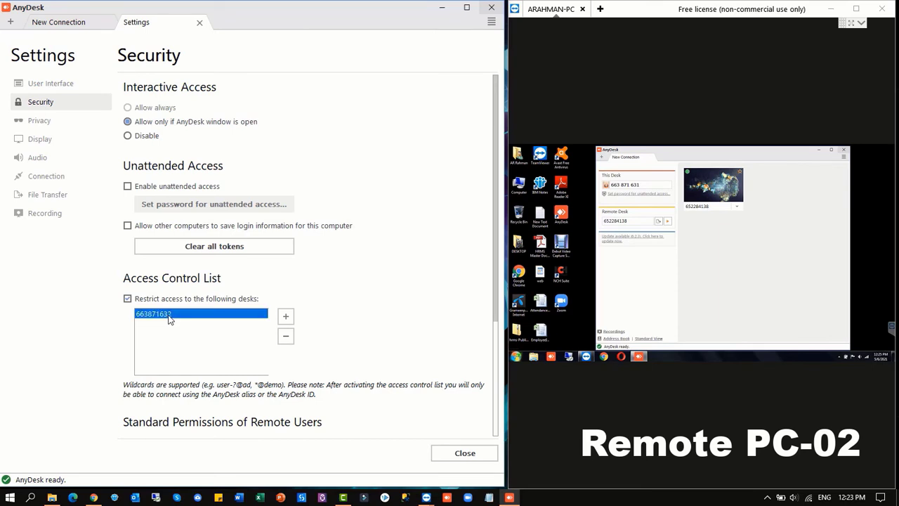
{"action": "left_click", "coordinate": [169, 320]}
{"action": "left_click", "coordinate": [286, 317]}
{"action": "type", "text": "66"}
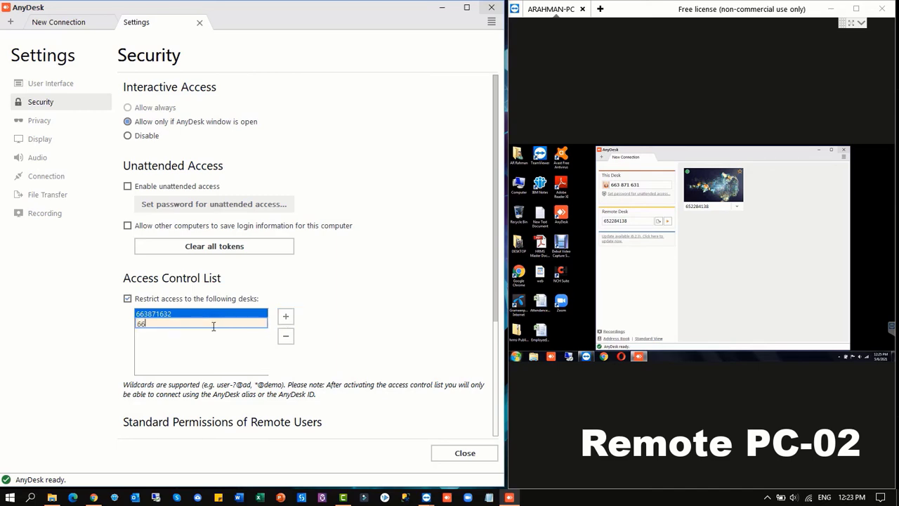
{"action": "type", "text": "3"}
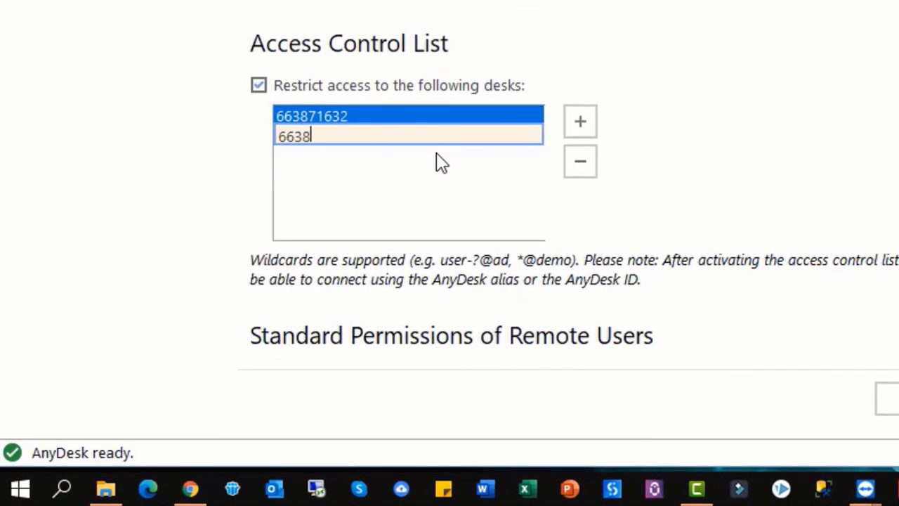
{"action": "type", "text": "71"}
{"action": "type", "text": "6"}
{"action": "type", "text": "31"}
{"action": "key", "text": "Return"}
{"action": "left_click", "coordinate": [342, 118]}
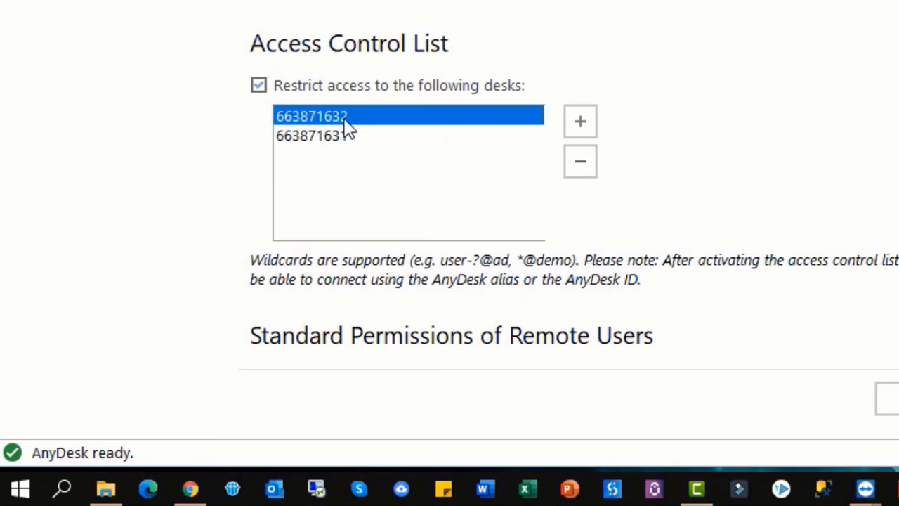
{"action": "left_click", "coordinate": [579, 163]}
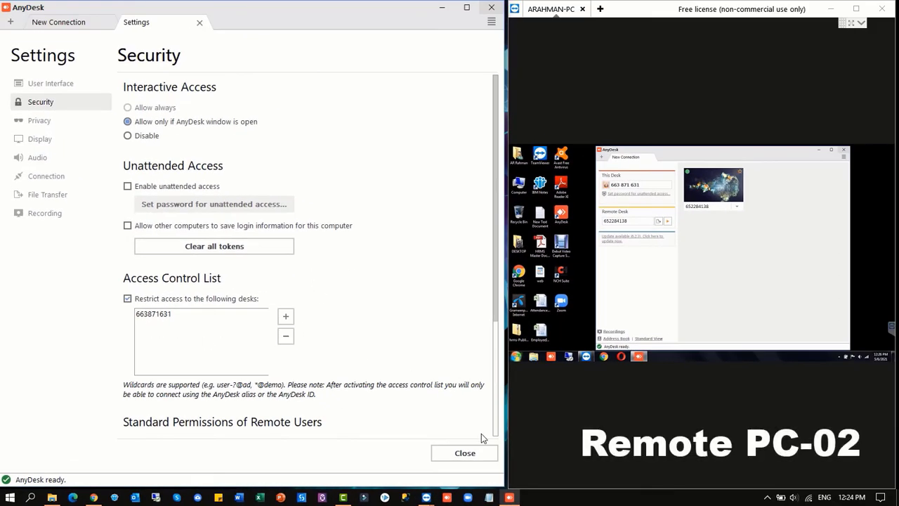
{"action": "left_click", "coordinate": [464, 454]}
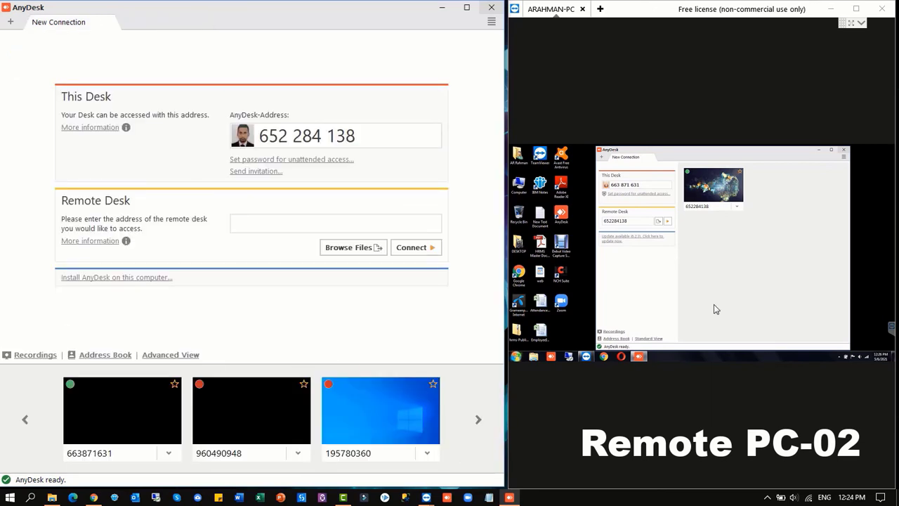
{"action": "left_click", "coordinate": [745, 256]}
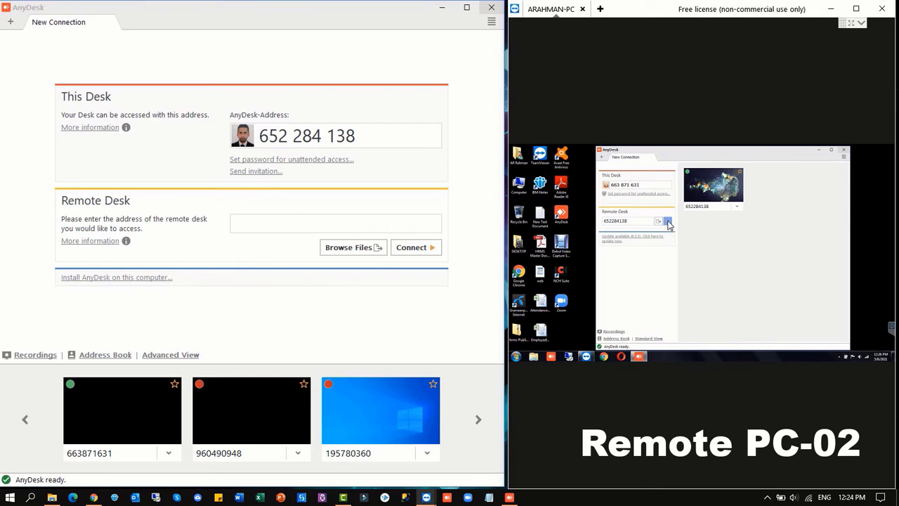
{"action": "left_click", "coordinate": [668, 222]}
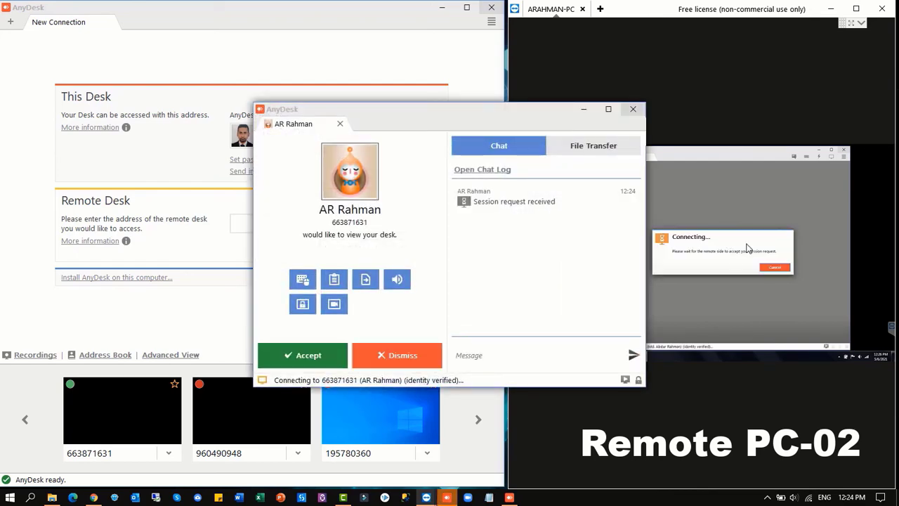
{"action": "left_click_drag", "start_coordinate": [519, 119], "coordinate": [305, 108]}
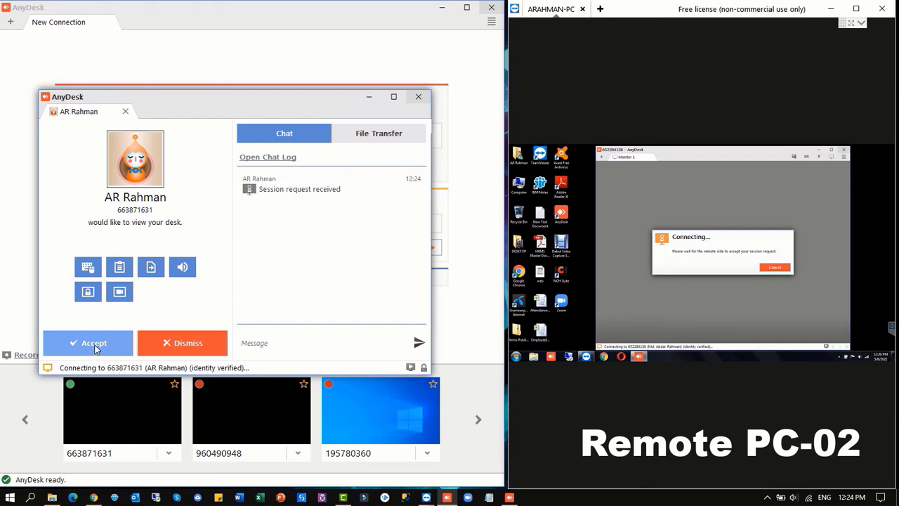
{"action": "left_click", "coordinate": [94, 344]}
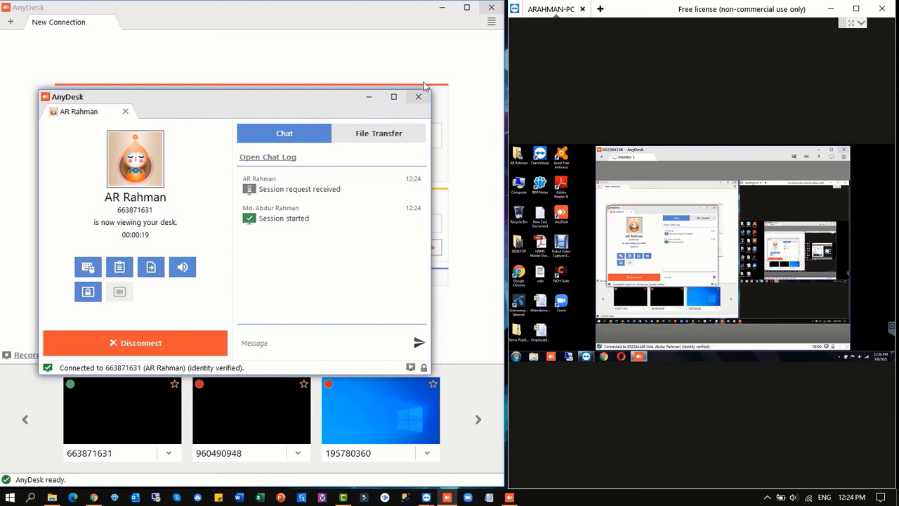
{"action": "left_click", "coordinate": [145, 345]}
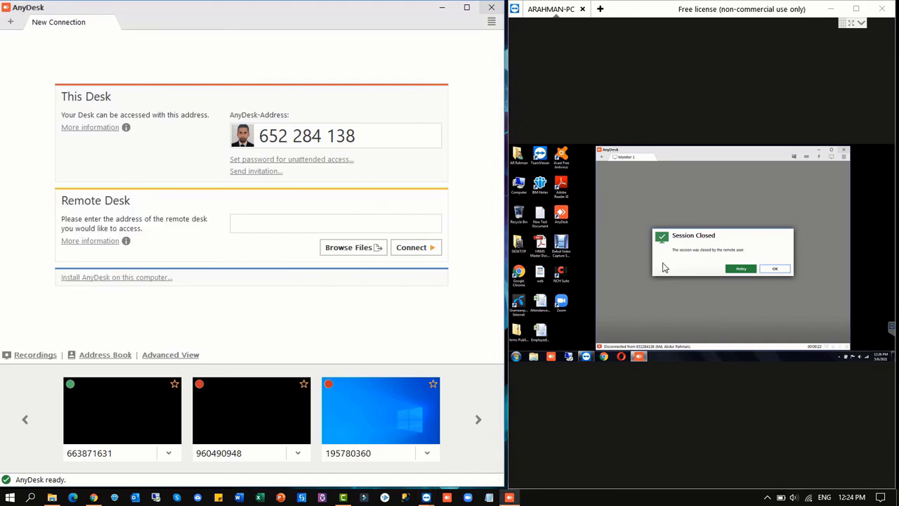
Confirm the remote PC's Session Closed dialog with OK.
{"action": "left_click", "coordinate": [774, 268]}
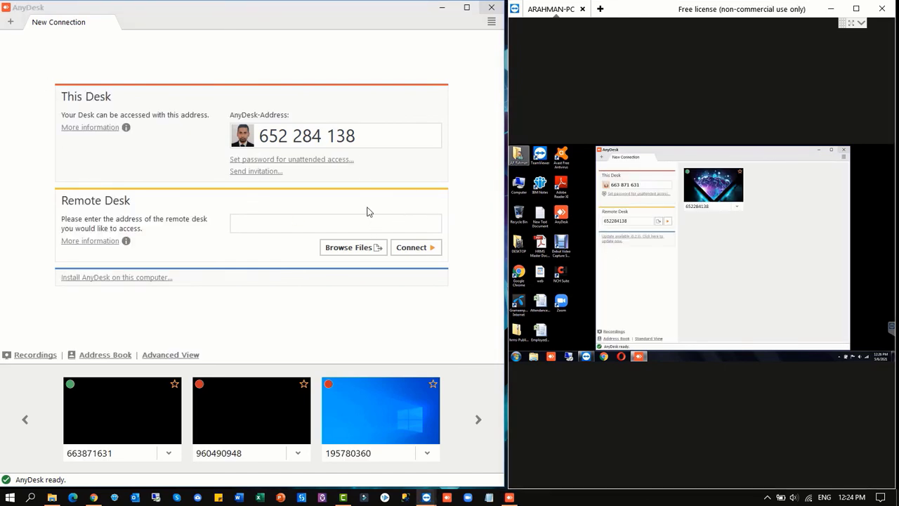